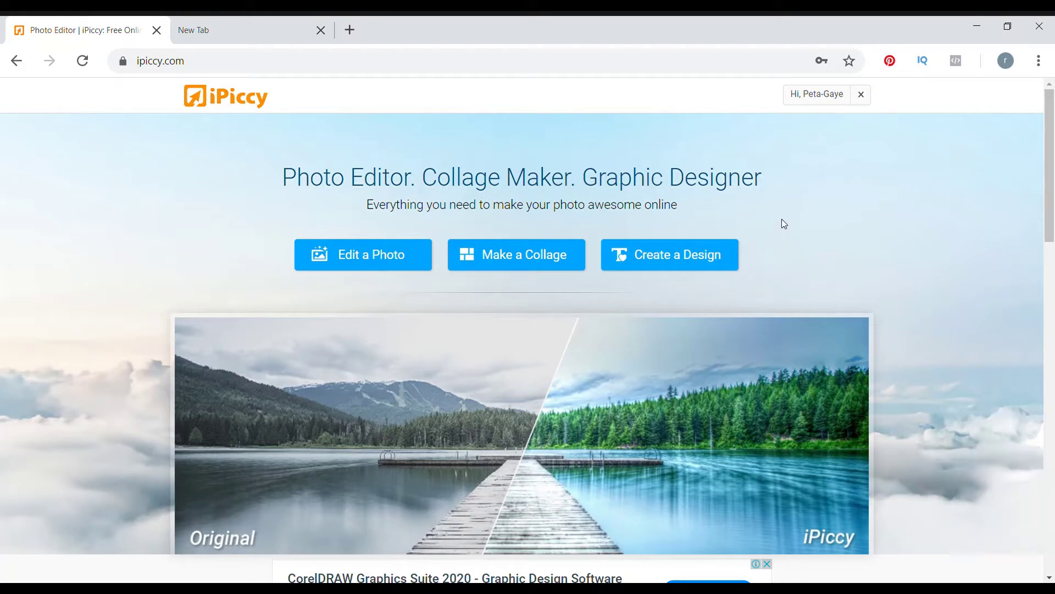
Open iPiccy's design editor to start a new design
click(675, 266)
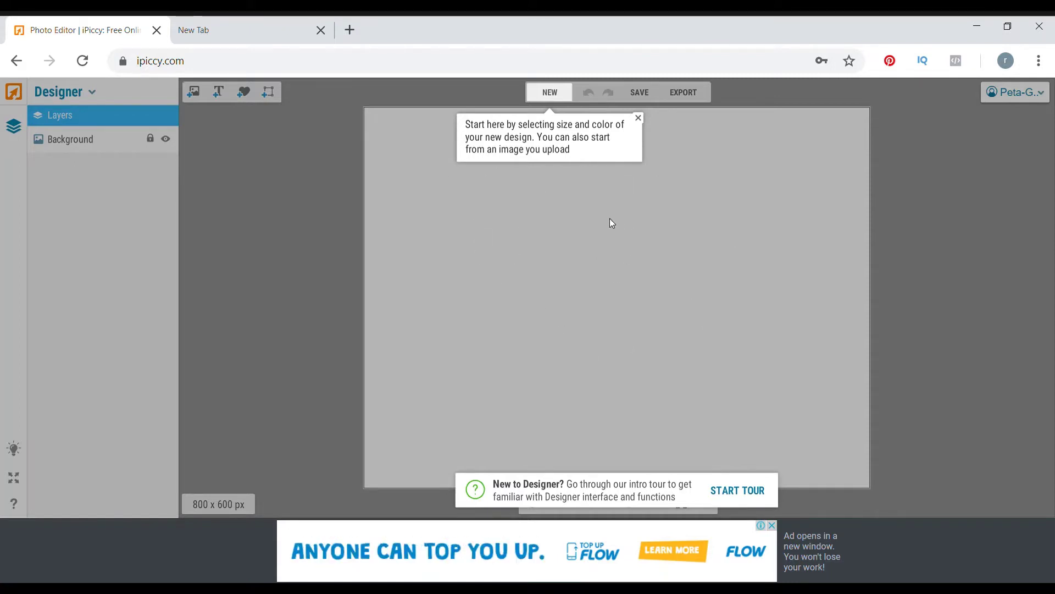
Create a new white design with Width 1000 and Height 1500 px
click(548, 98)
click(548, 99)
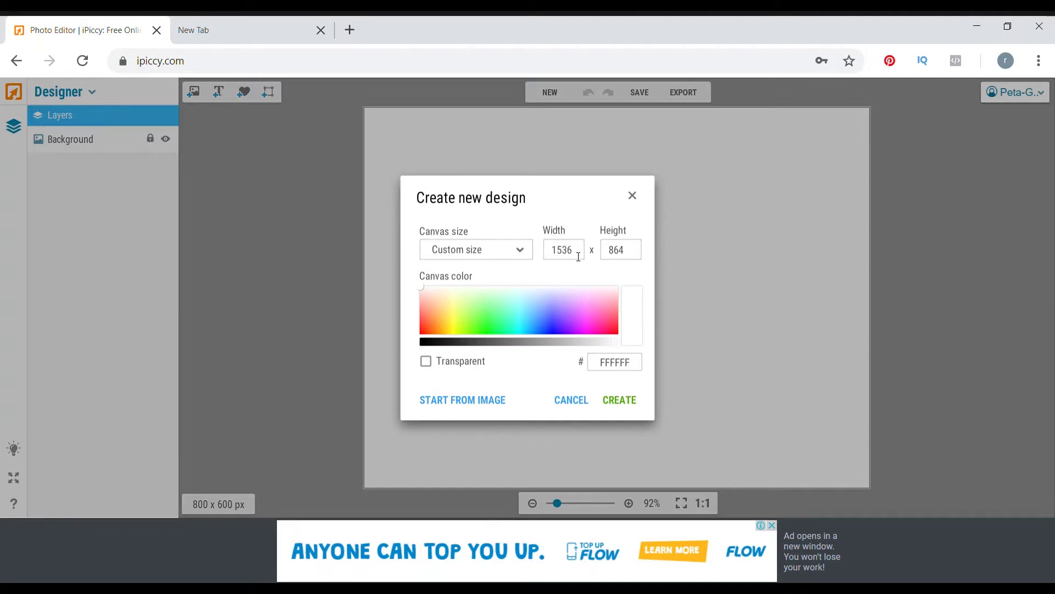
drag(578, 257, 549, 251)
text(1000)
drag(626, 250, 608, 250)
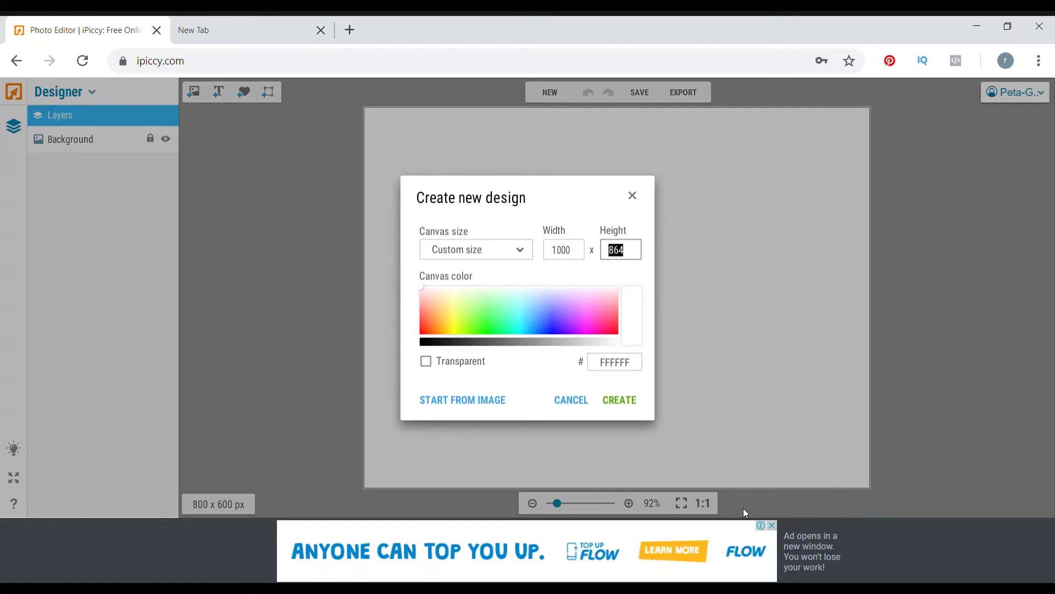
text(1500)
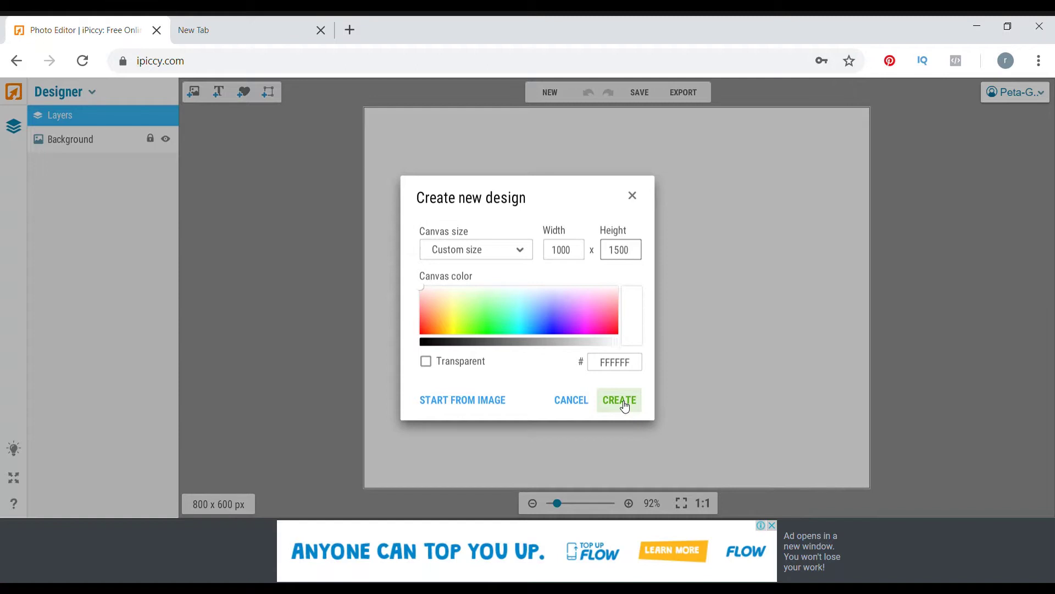
click(624, 405)
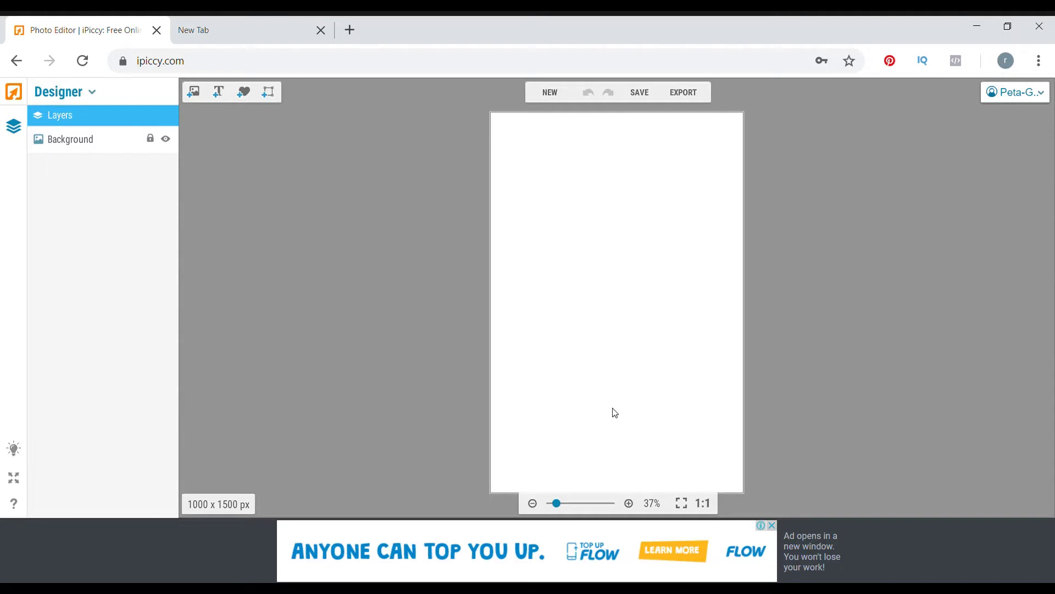
Make the white background an editable layer and select it to view its Layer settings
click(624, 382)
click(98, 146)
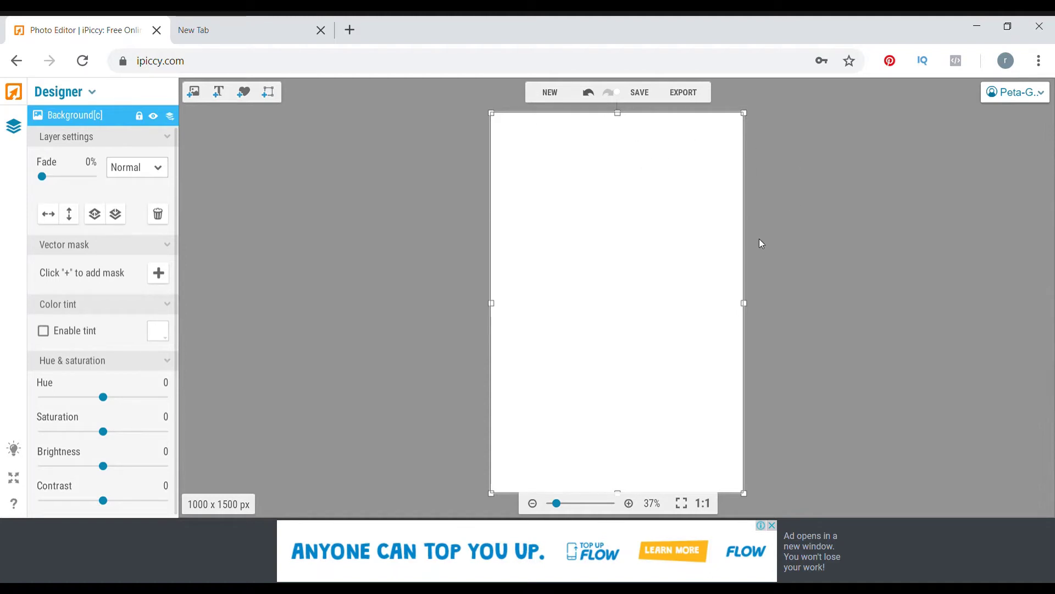
Squeeze the Background[c] layer into a thin strip along the canvas's left edge
click(747, 292)
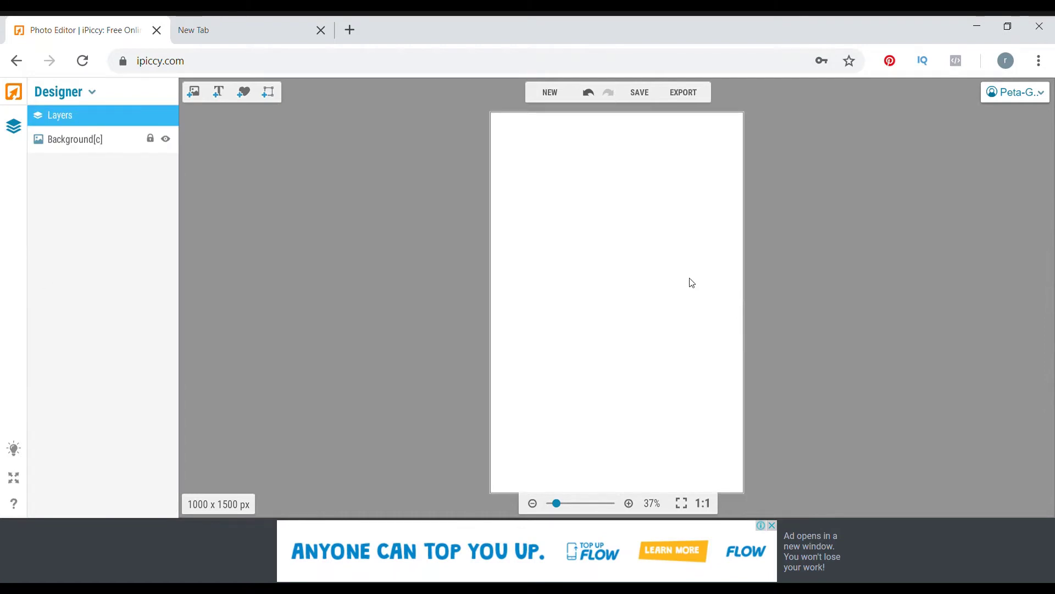
click(83, 140)
click(742, 296)
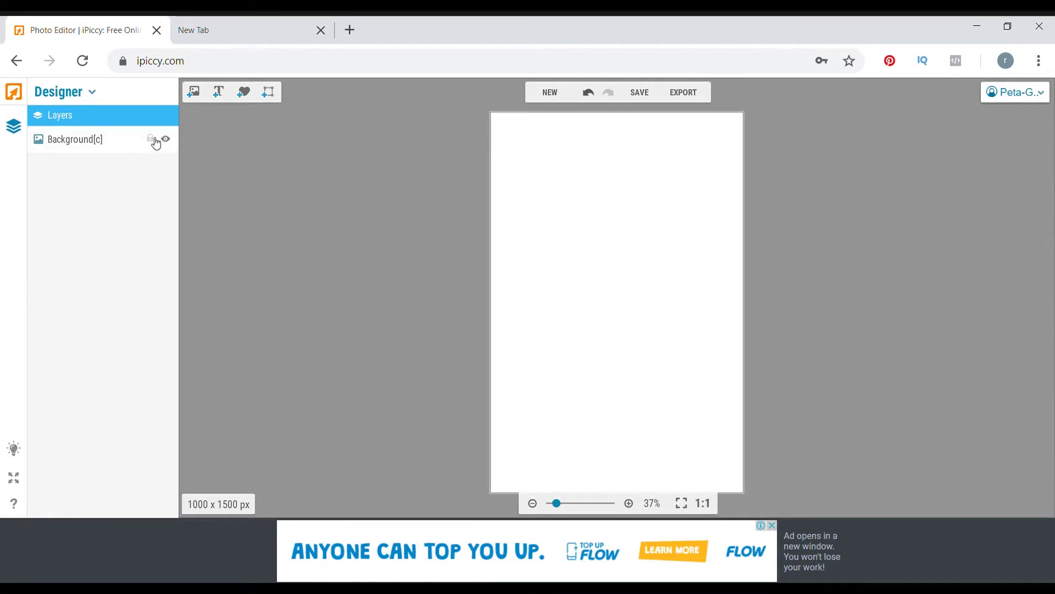
click(89, 148)
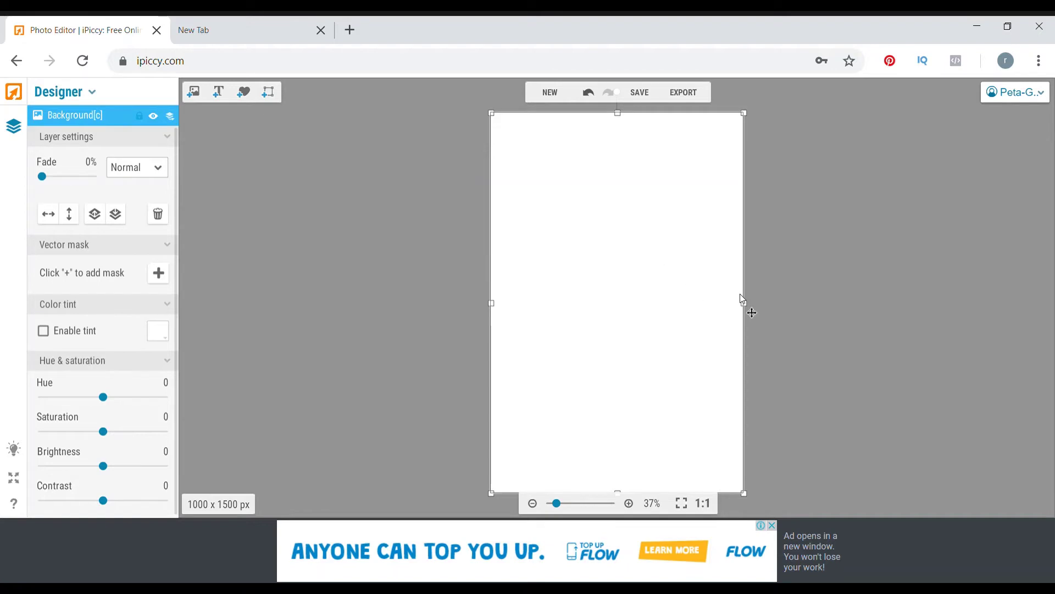
drag(744, 303, 499, 312)
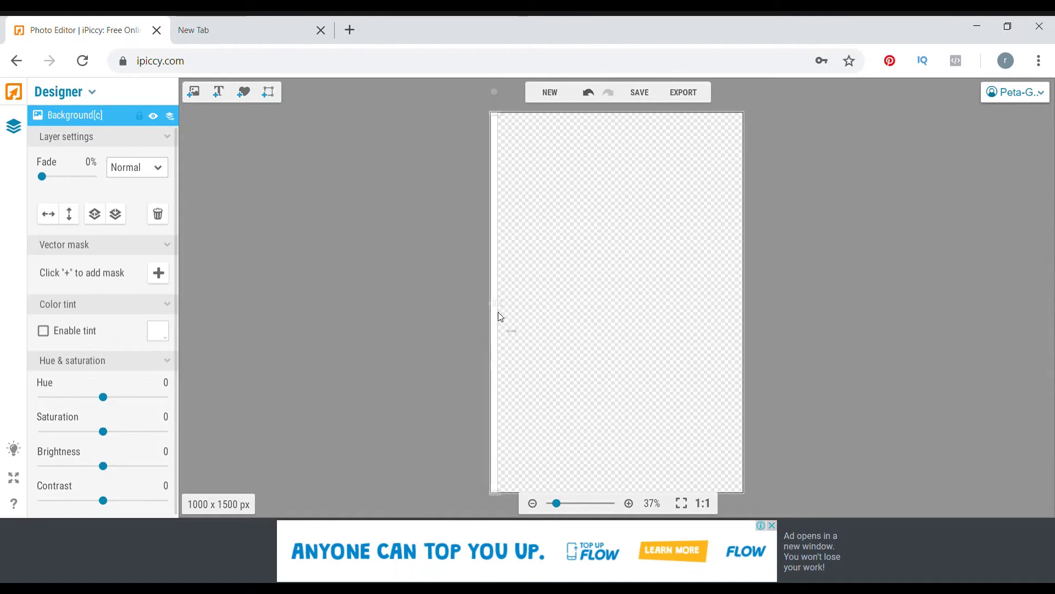
Enable a bright green tint on the narrow left-edge strip
click(500, 311)
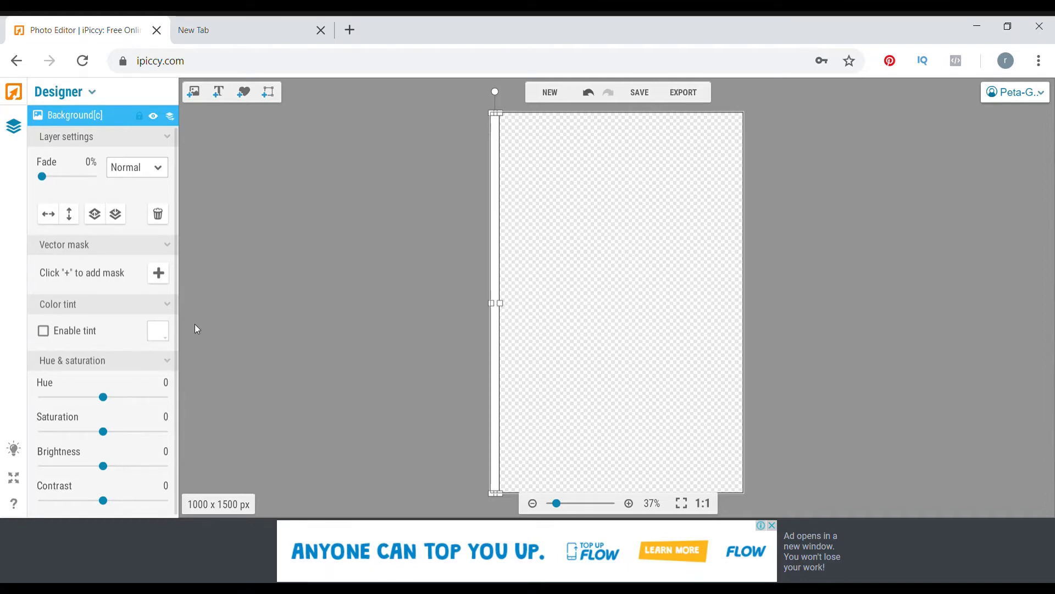
click(167, 334)
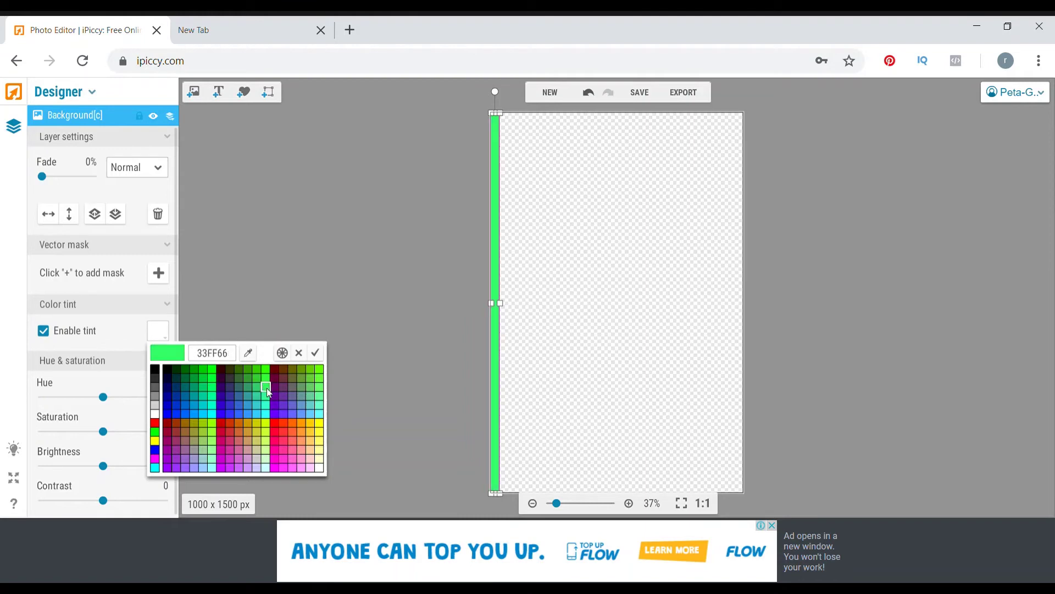
click(319, 379)
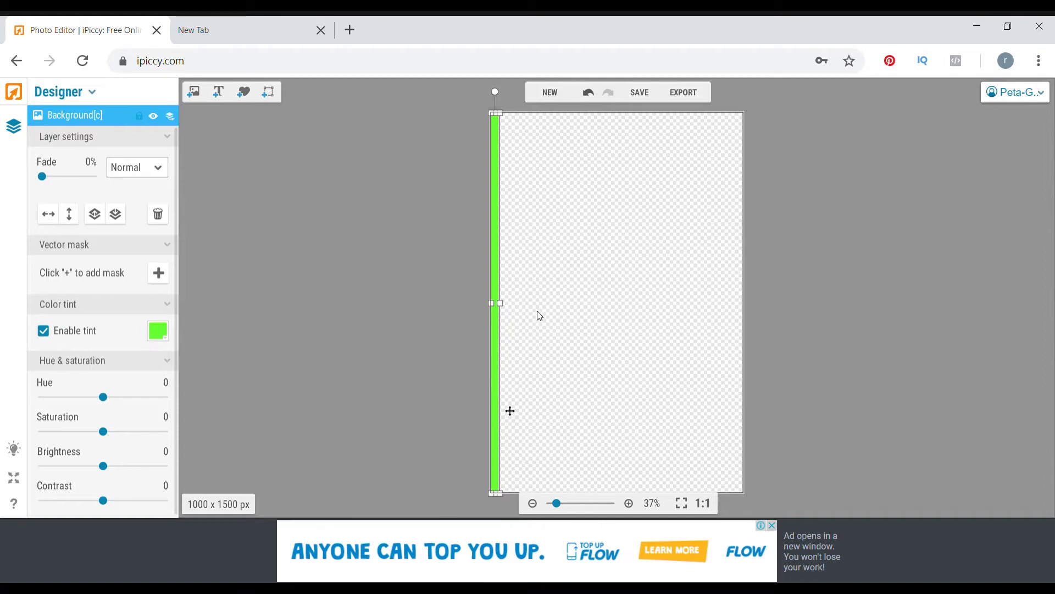
Duplicate the green strip, place the copy to its right, tint it white and widen it slightly
key(ctrl+d)
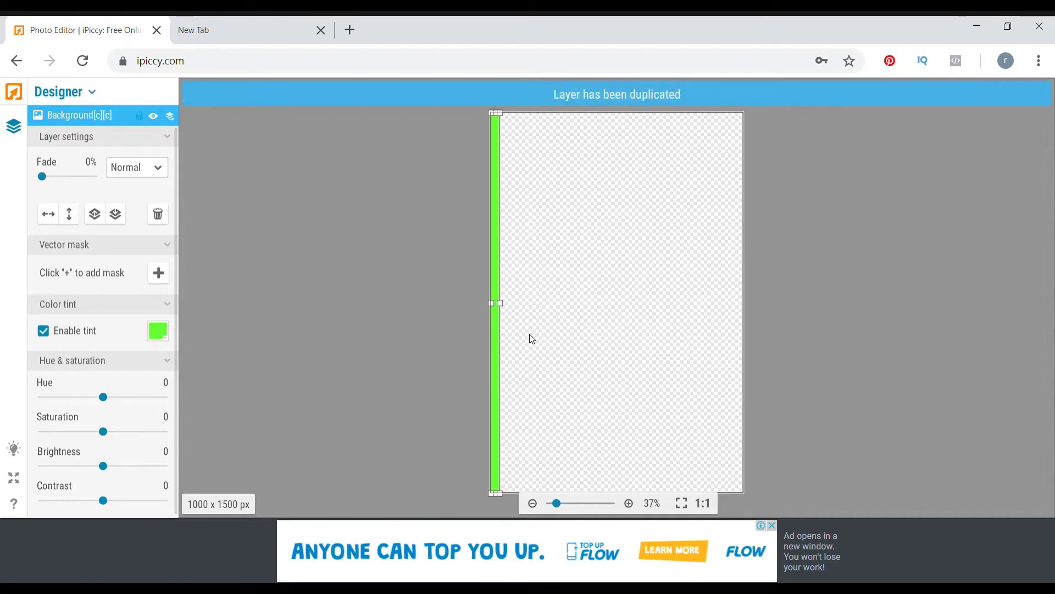
mouse_move(497, 352)
mouse_down()
mouse_move(515, 356)
mouse_move(502, 352)
mouse_up()
click(158, 332)
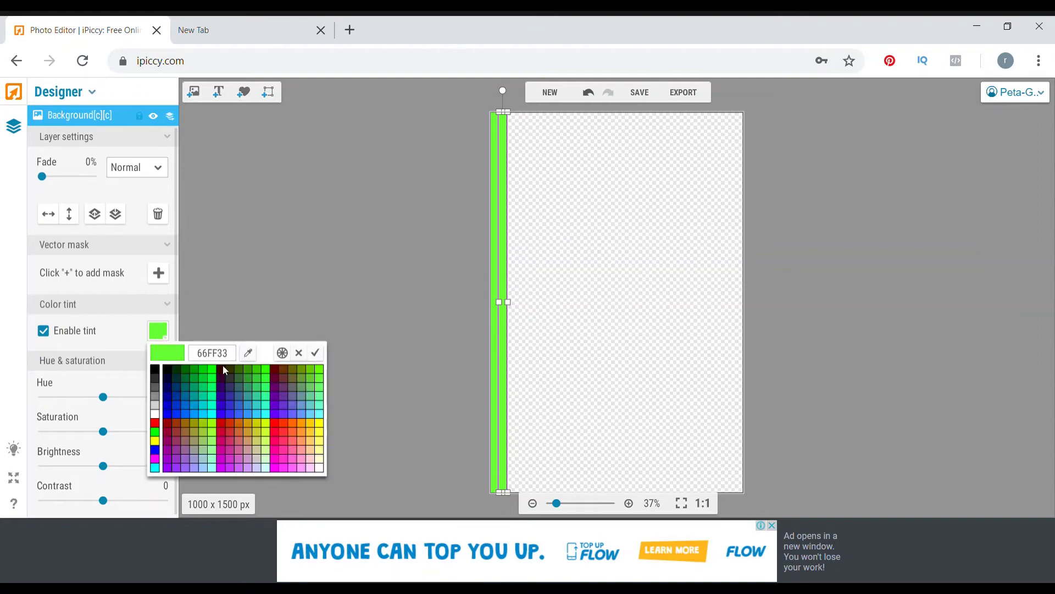
click(155, 413)
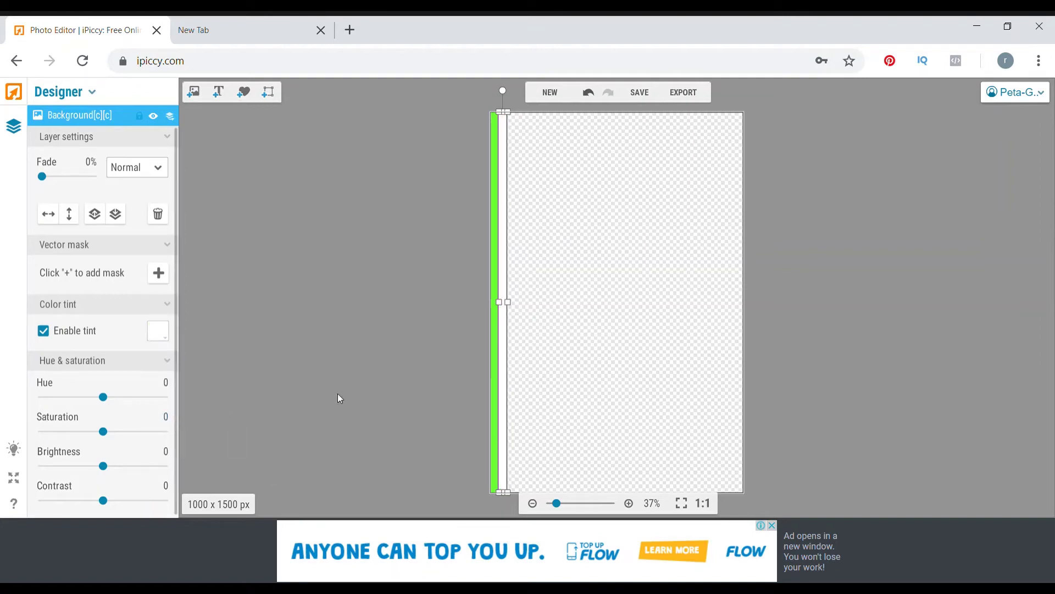
drag(509, 303, 524, 306)
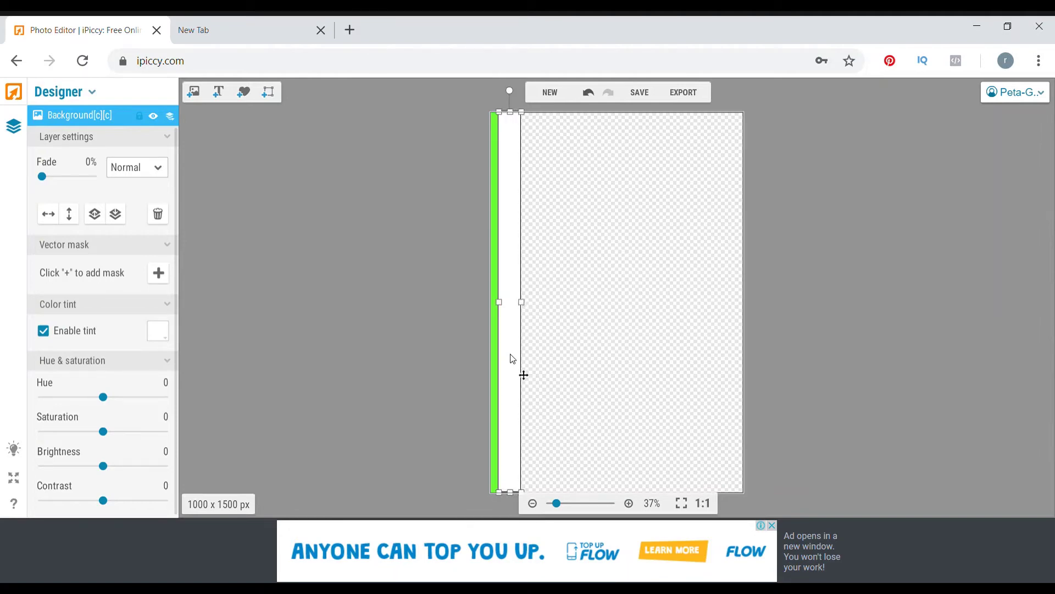
Add a light cyan copy of the strip right beside the white stripe
key(ctrl+d)
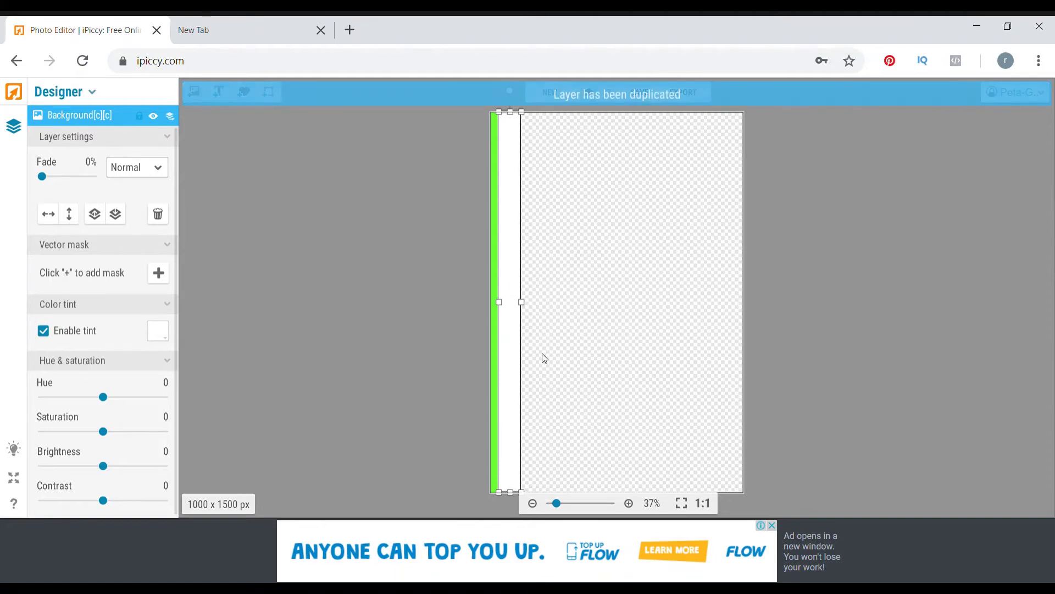
mouse_move(528, 384)
mouse_down()
mouse_move(554, 383)
mouse_move(537, 369)
mouse_up()
click(160, 332)
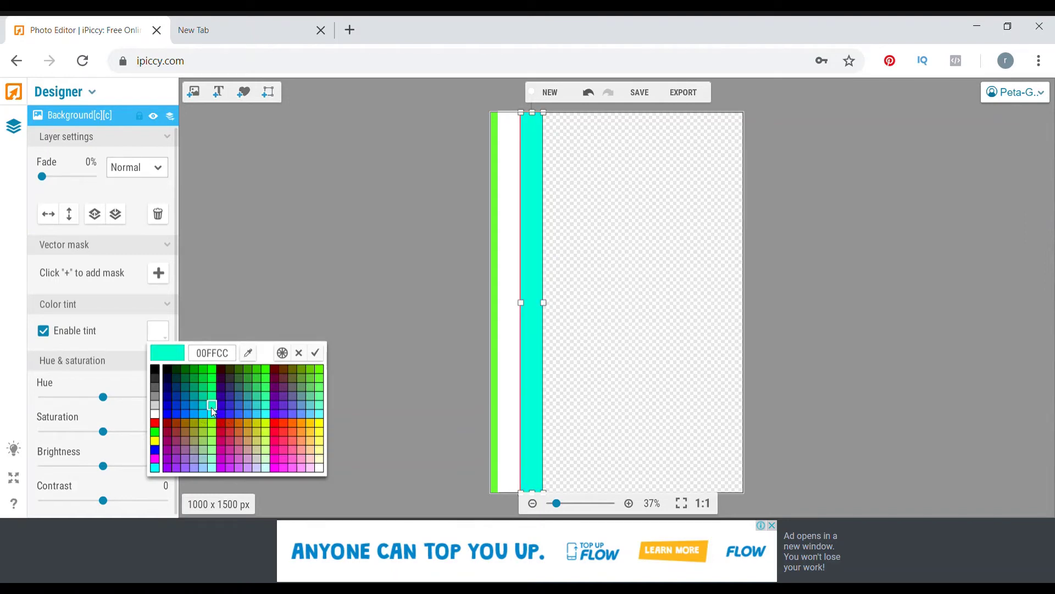
click(317, 414)
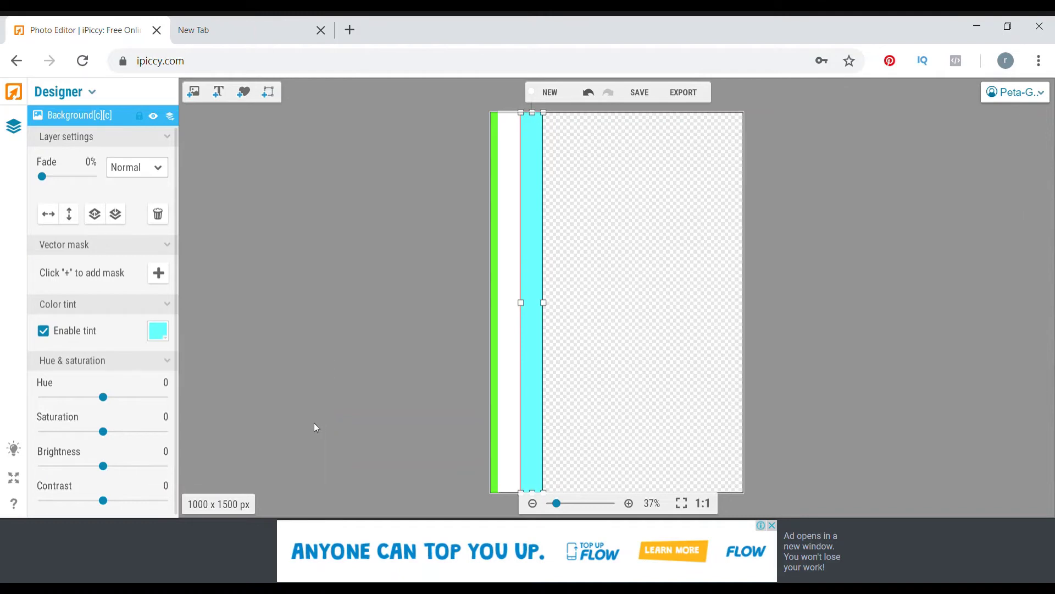
click(549, 374)
click(536, 380)
Add a dark blue copy of the strip just right of the light cyan one
key(ctrl+d)
drag(532, 398, 556, 400)
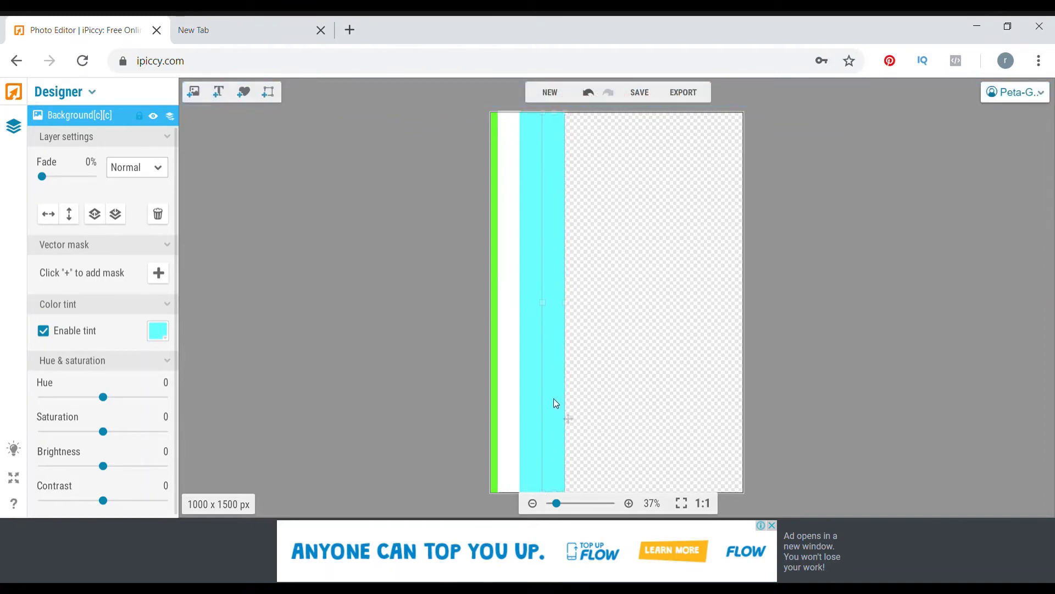
drag(555, 398, 554, 398)
click(157, 331)
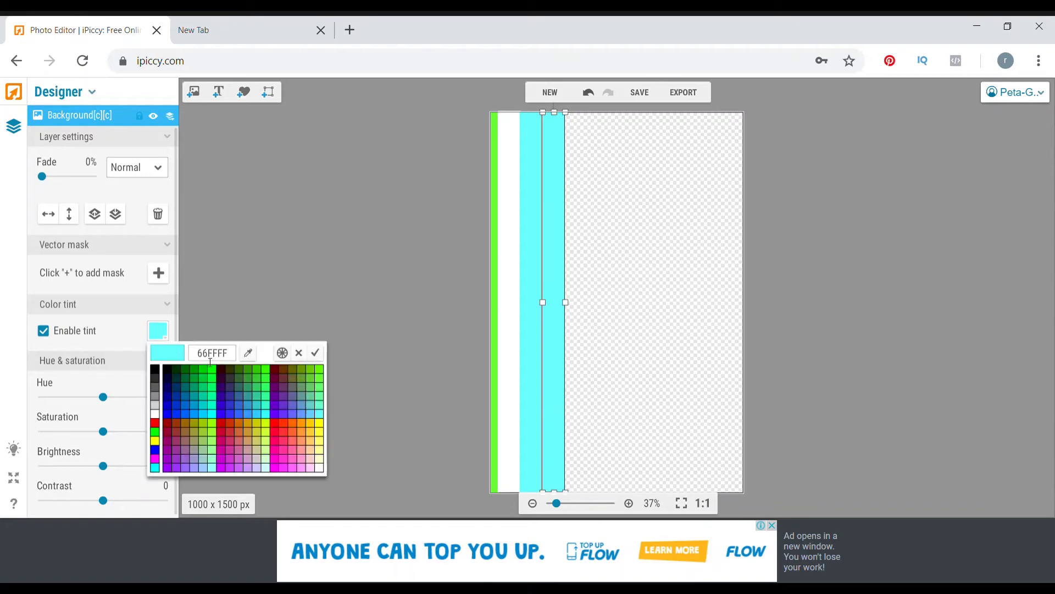
click(187, 412)
Deselect, then select the white and light blue strips to check them
click(405, 341)
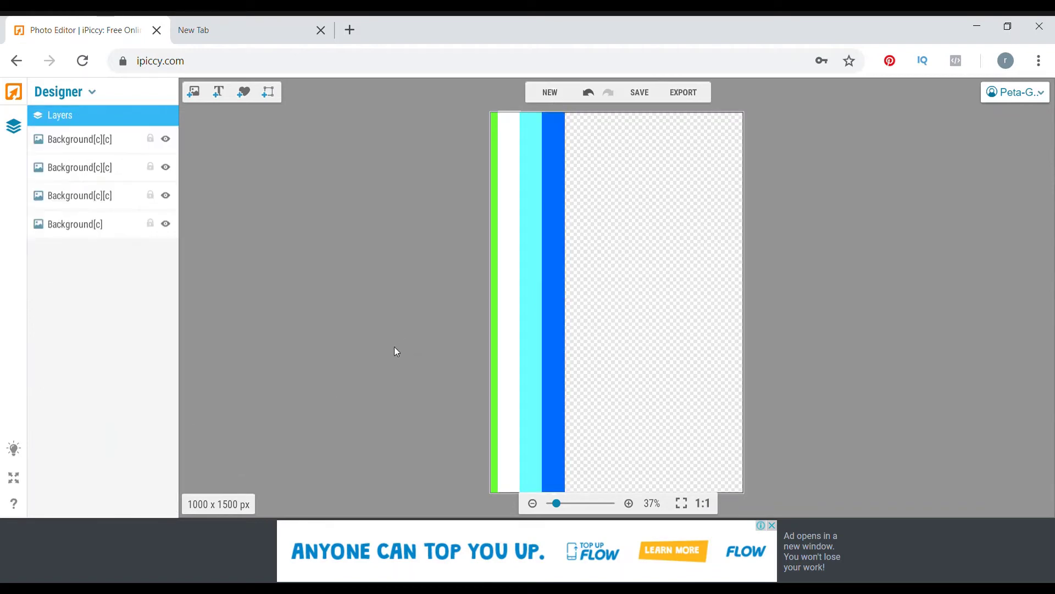
click(510, 165)
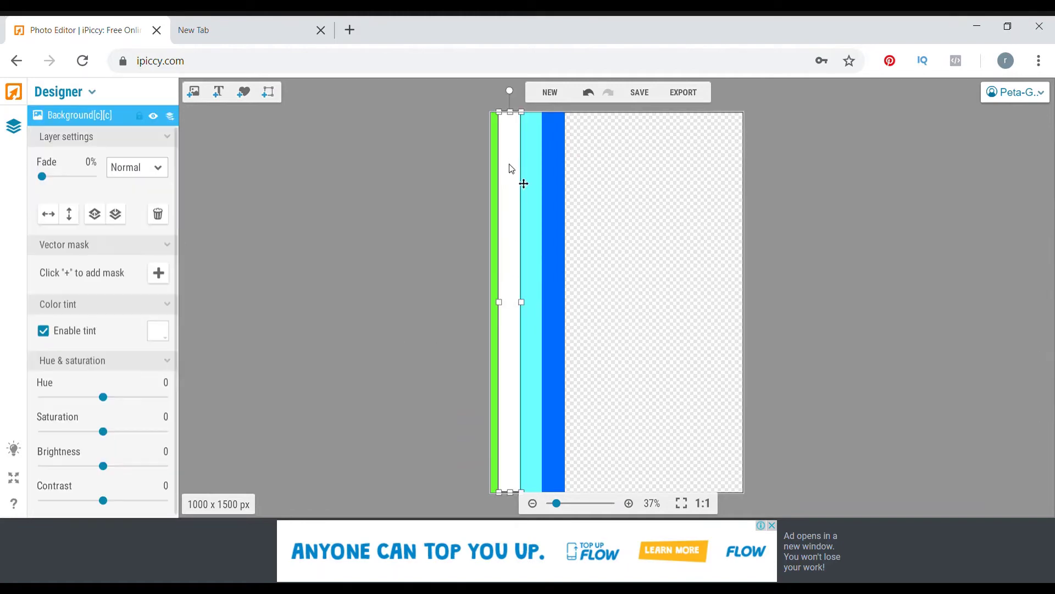
click(511, 170)
click(531, 182)
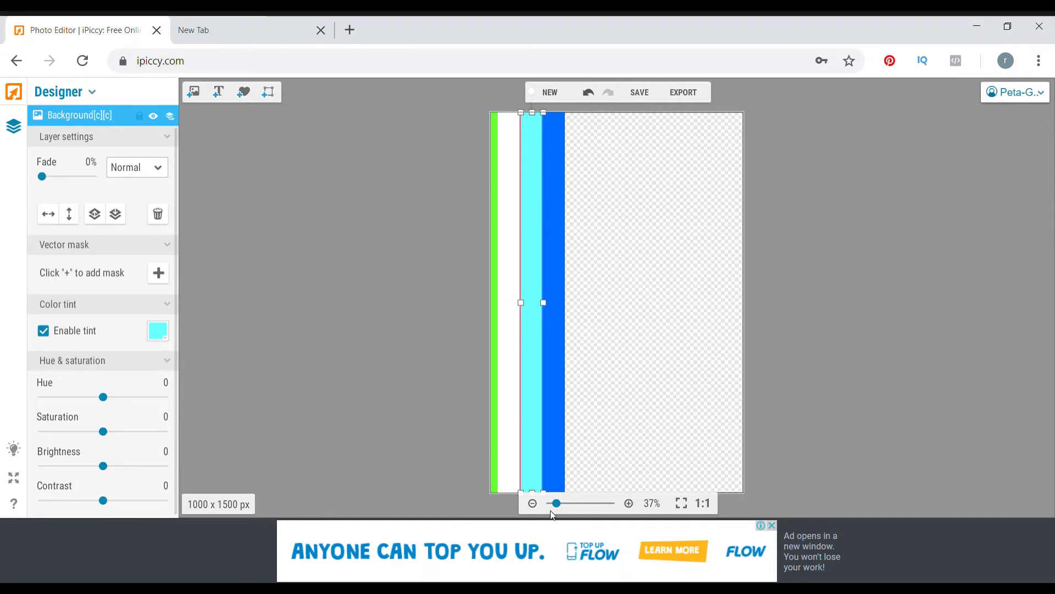
Zoom in on the top of the stripes and nudge the light blue stripe into alignment
click(630, 503)
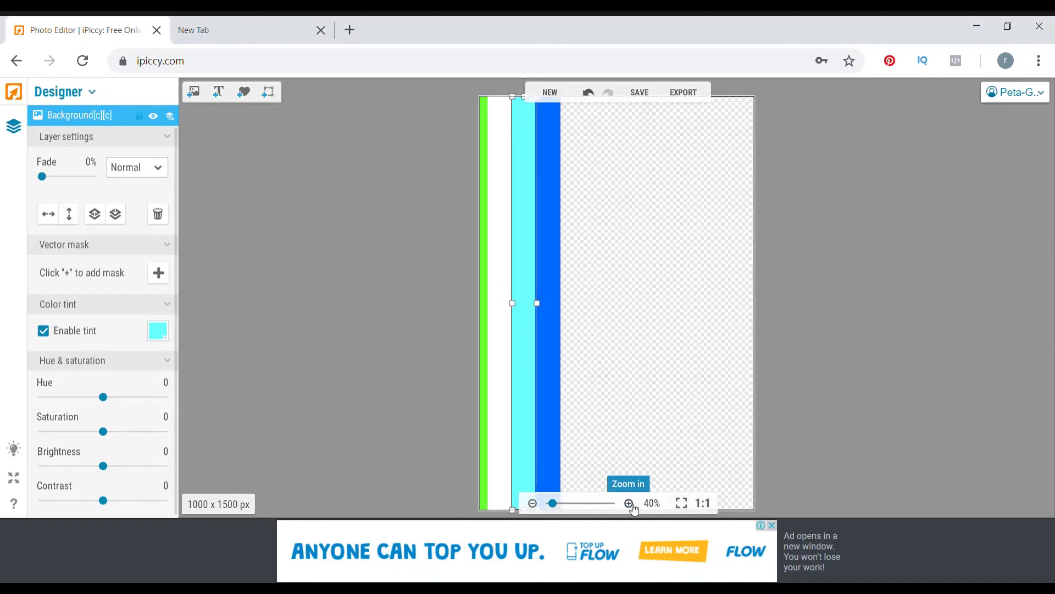
click(629, 503)
click(630, 504)
click(630, 504)
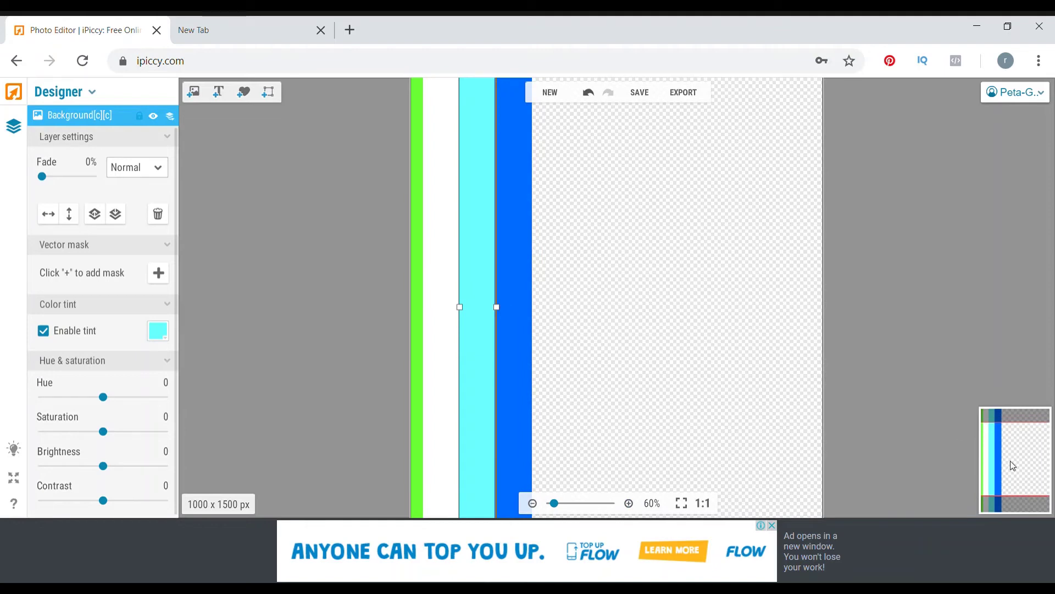
drag(1006, 459, 1000, 428)
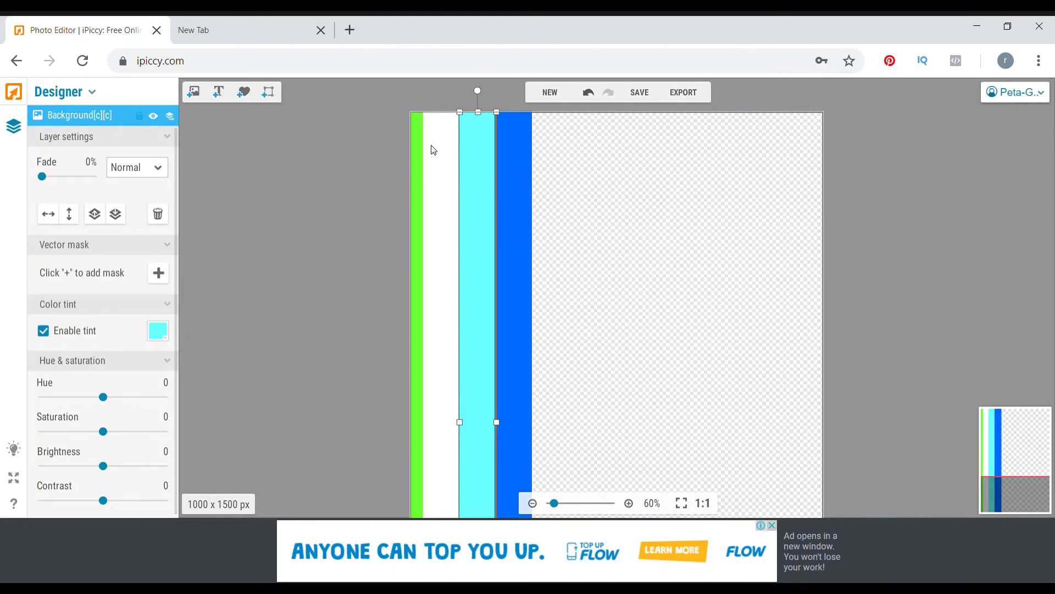
click(629, 503)
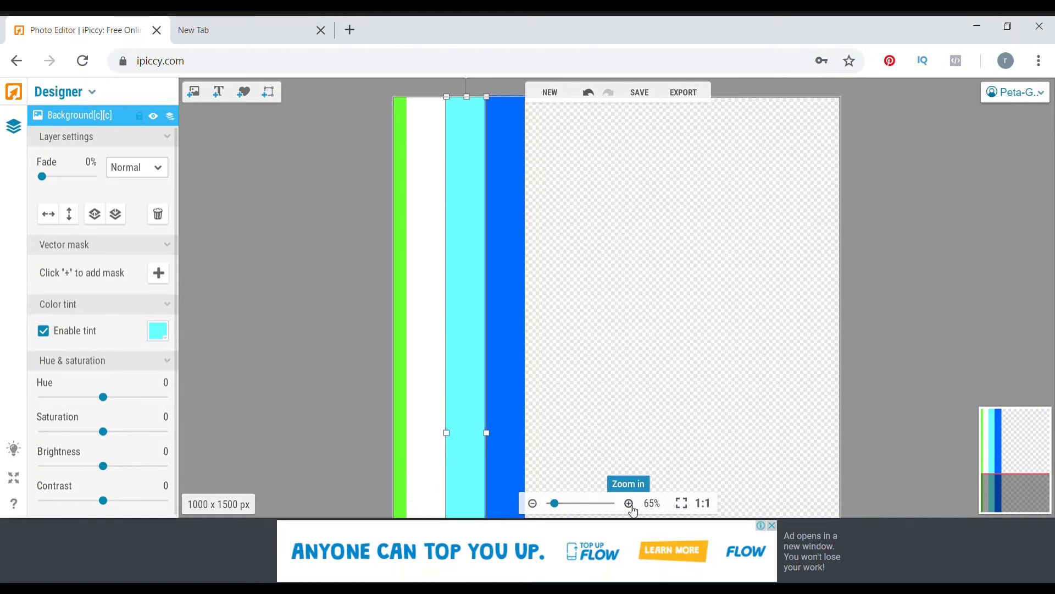
drag(1008, 462, 1008, 458)
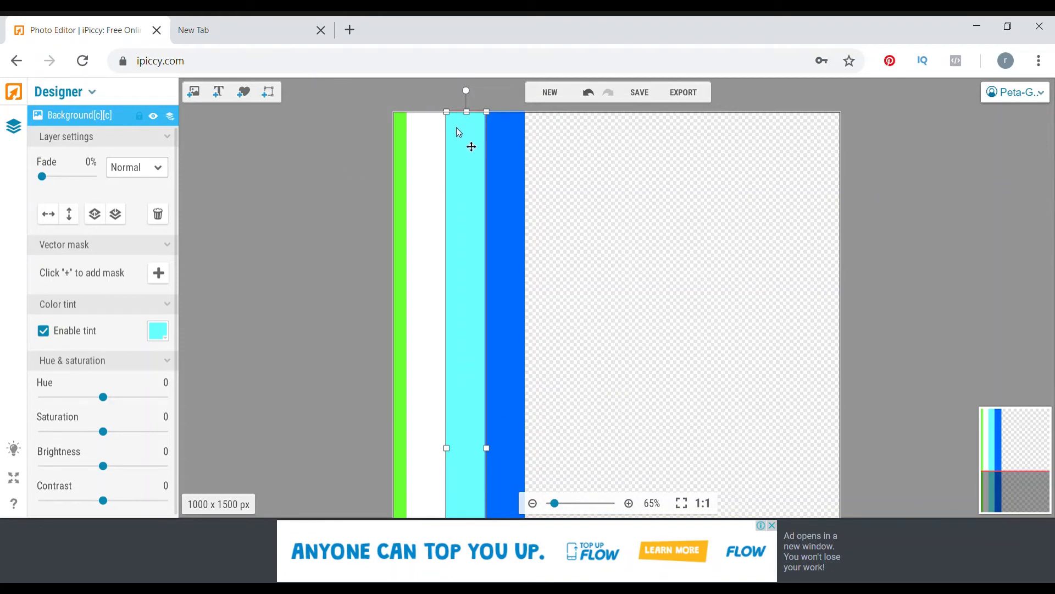
drag(463, 166, 463, 167)
click(497, 169)
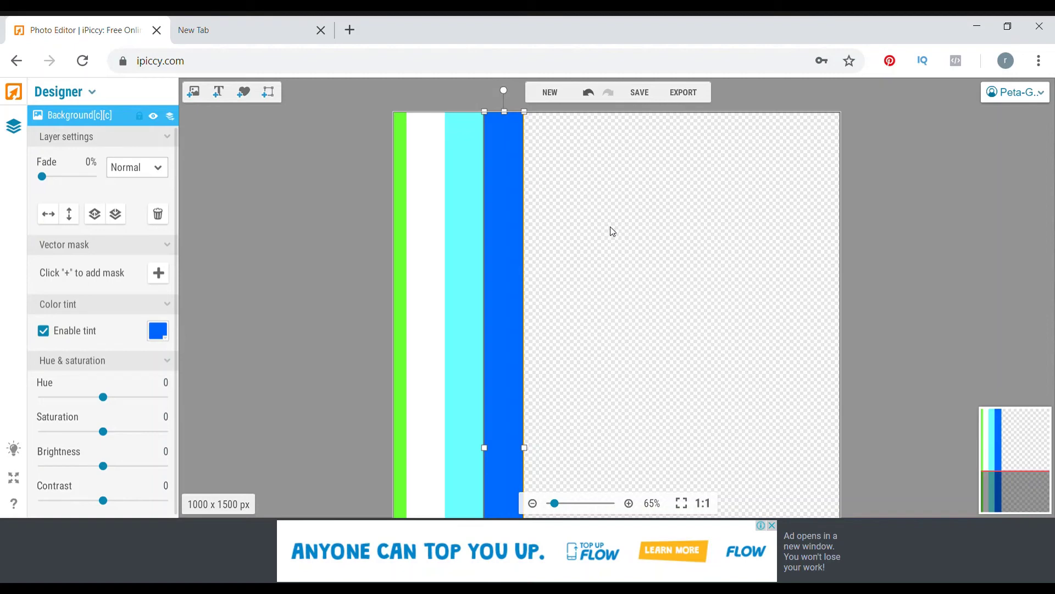
Duplicate the stripe layers and move a green copy just right of the dark blue stripe
click(402, 241)
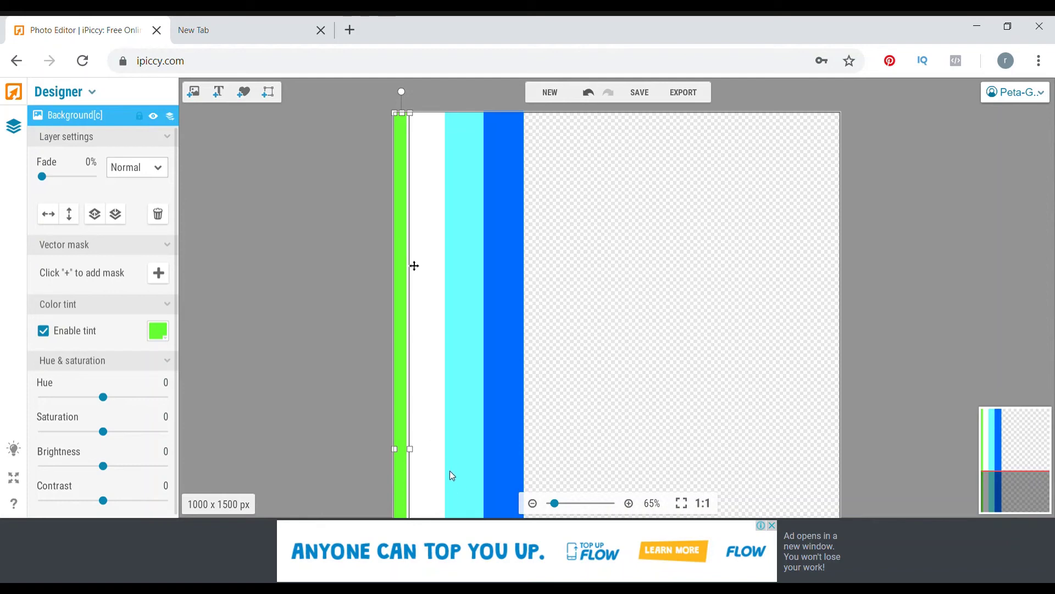
key(ctrl+j)
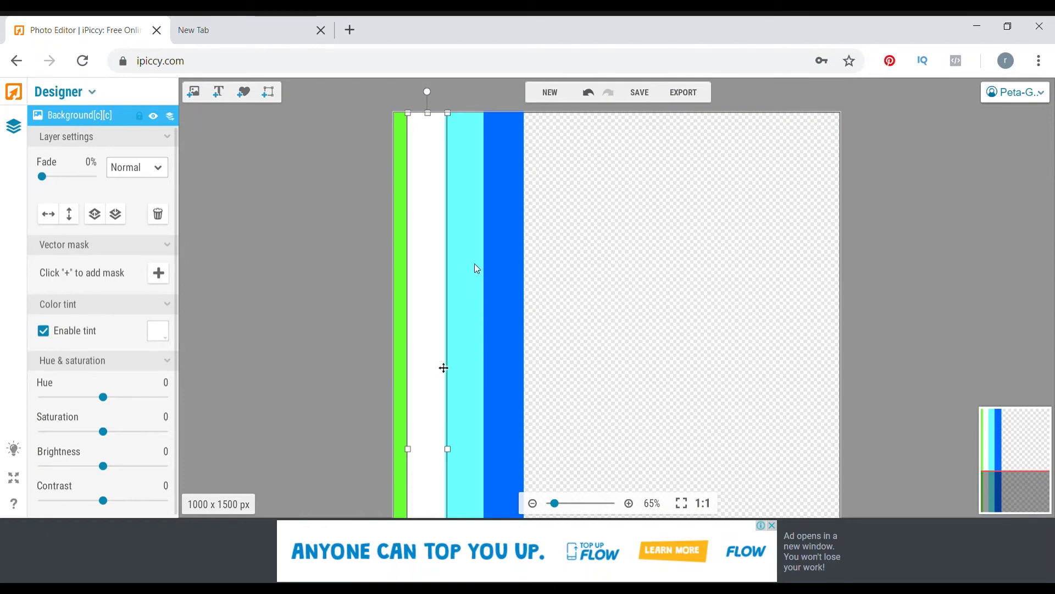
key(ctrl+j)
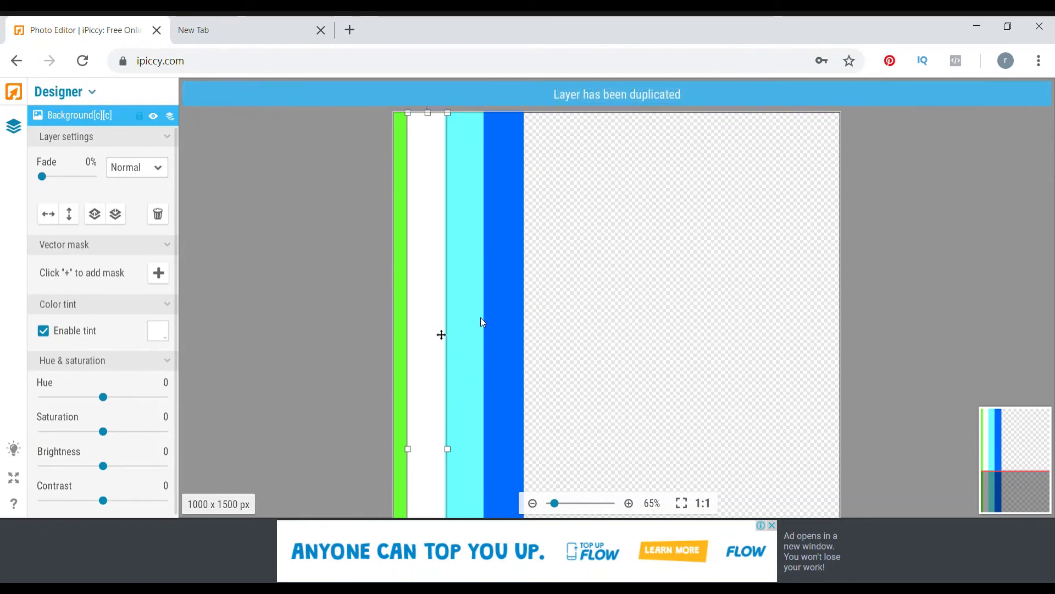
key(ctrl+j)
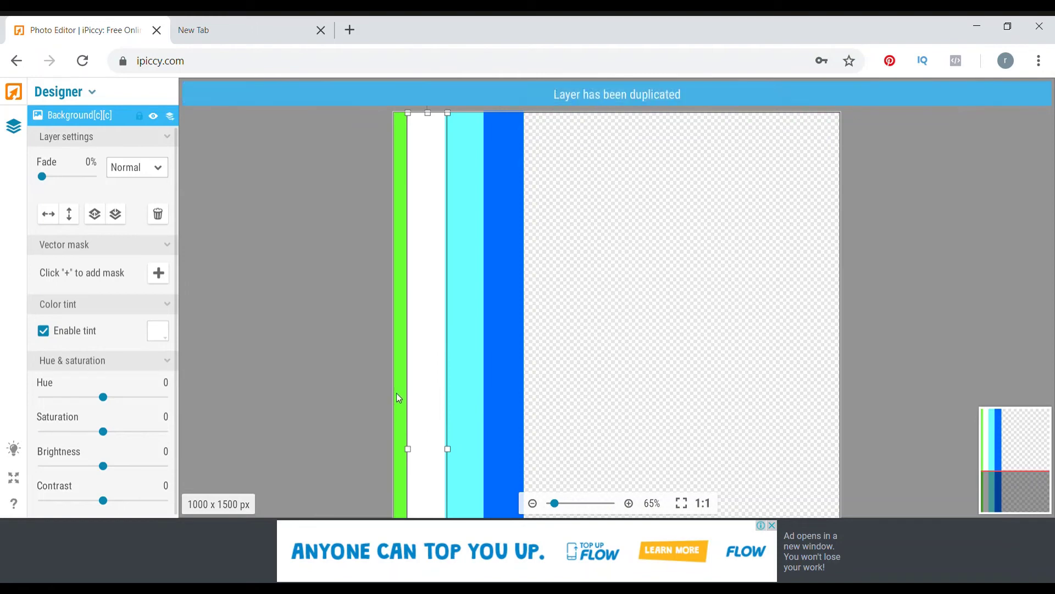
click(399, 397)
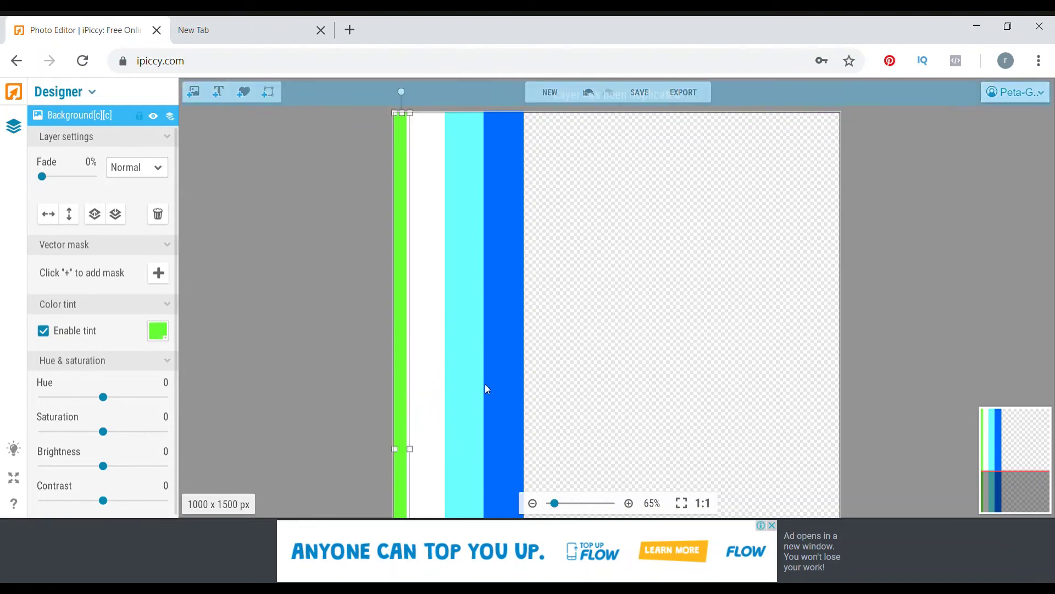
click(459, 370)
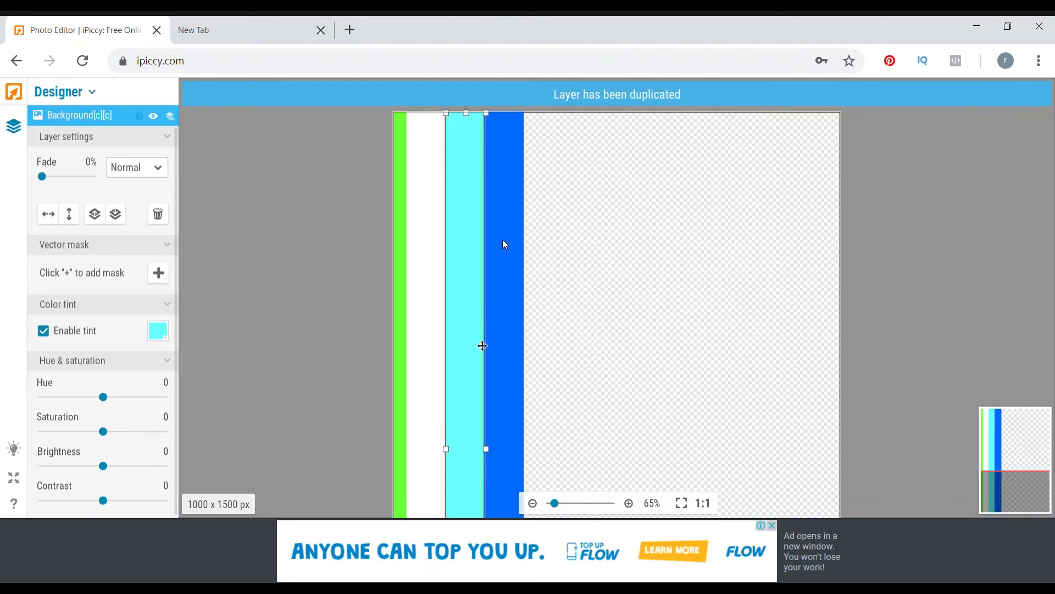
click(504, 379)
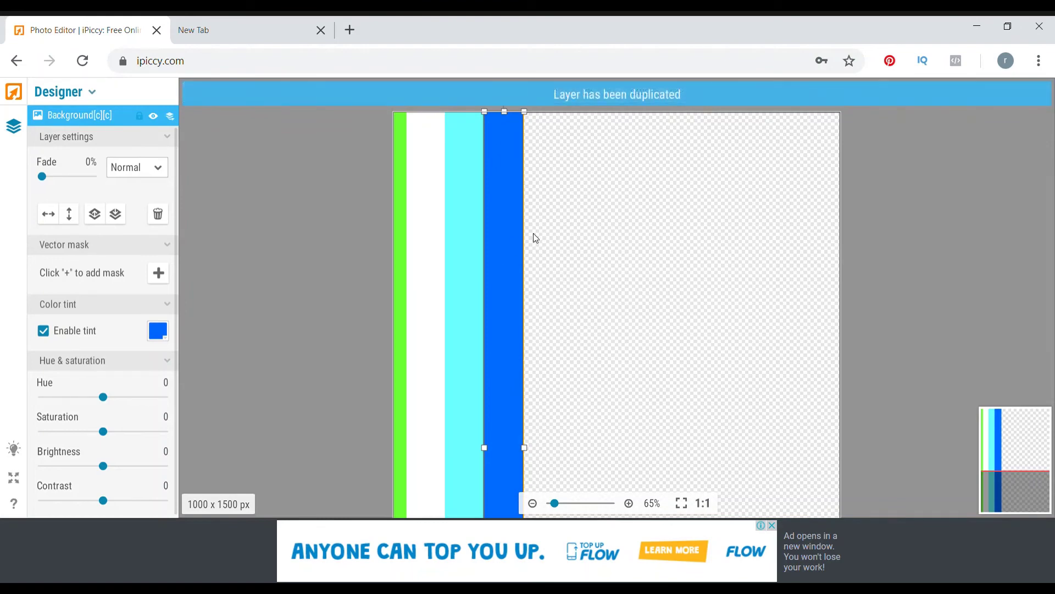
click(403, 294)
drag(401, 344, 528, 341)
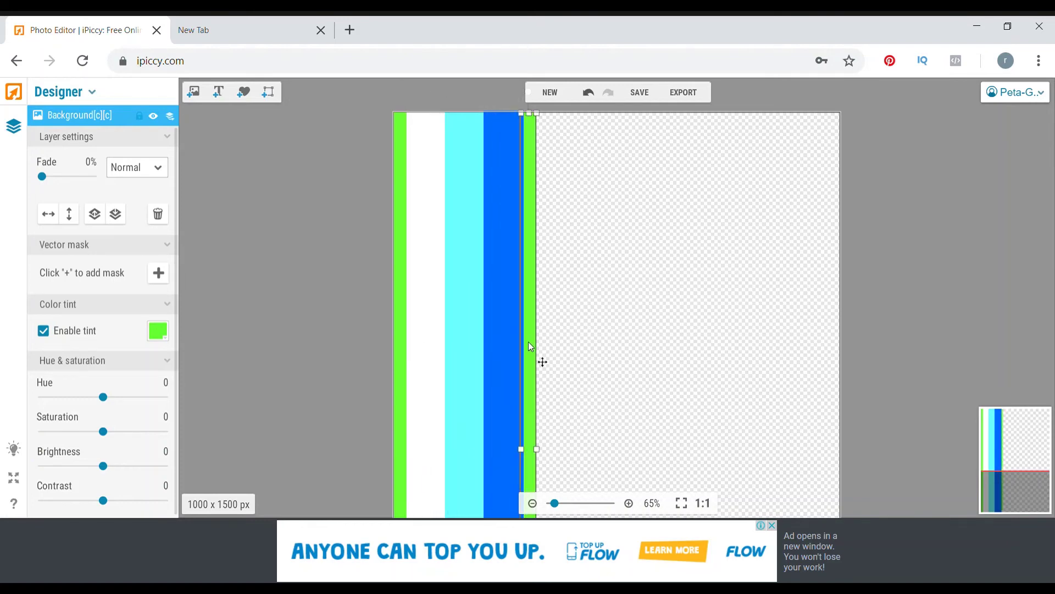
Place white, light blue and dark blue copies after the new green stripe, completing the second repeat
click(171, 118)
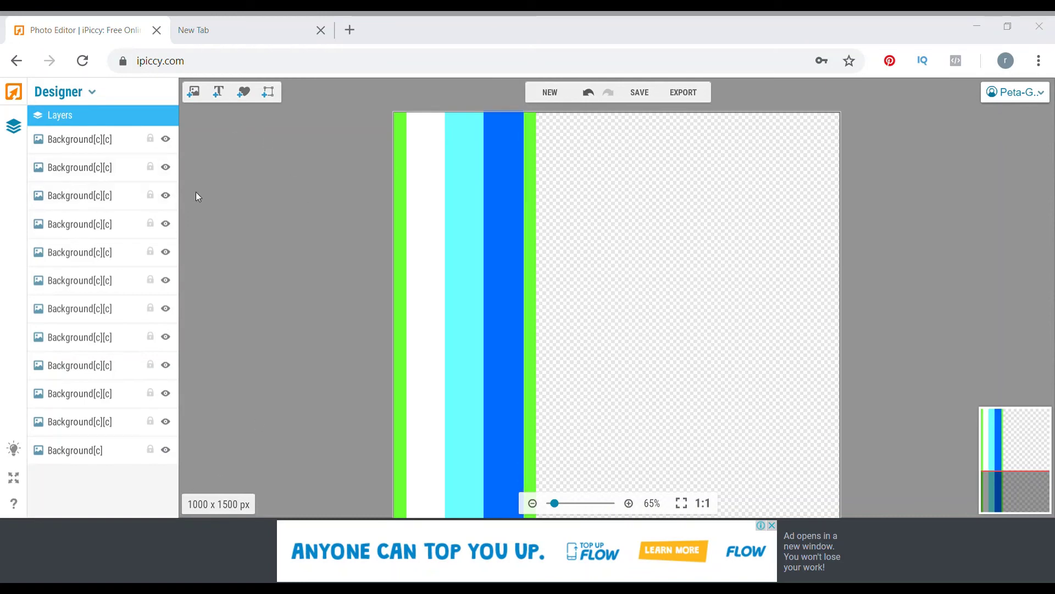
click(428, 194)
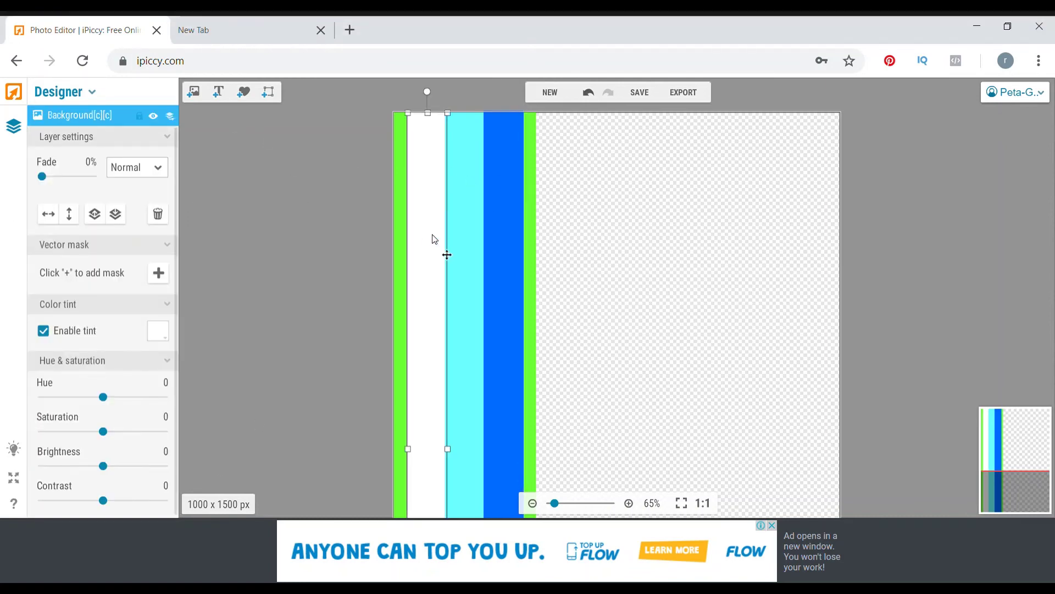
drag(425, 238, 552, 238)
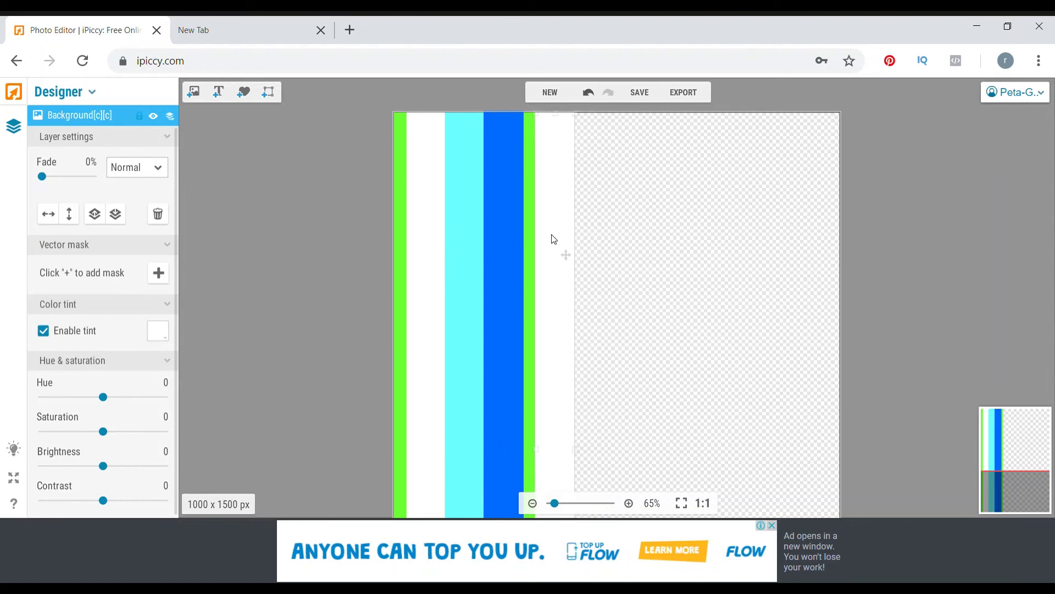
click(450, 263)
drag(459, 271, 584, 270)
click(497, 283)
drag(498, 285, 628, 286)
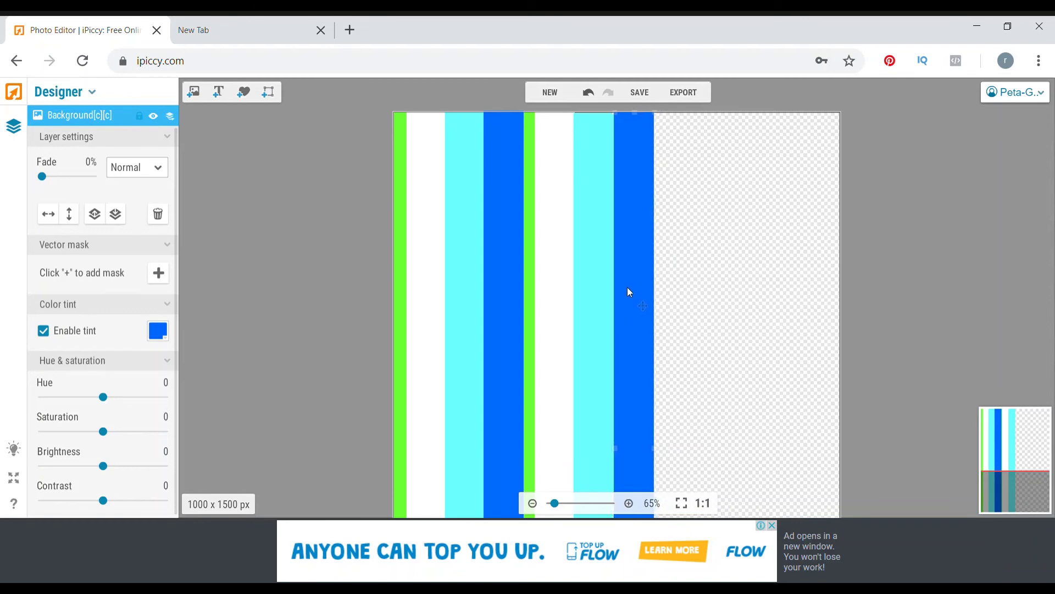
Line up green, white, light blue and dark blue copies as the third repeat
click(404, 332)
drag(405, 330, 666, 337)
click(427, 308)
drag(427, 308, 683, 308)
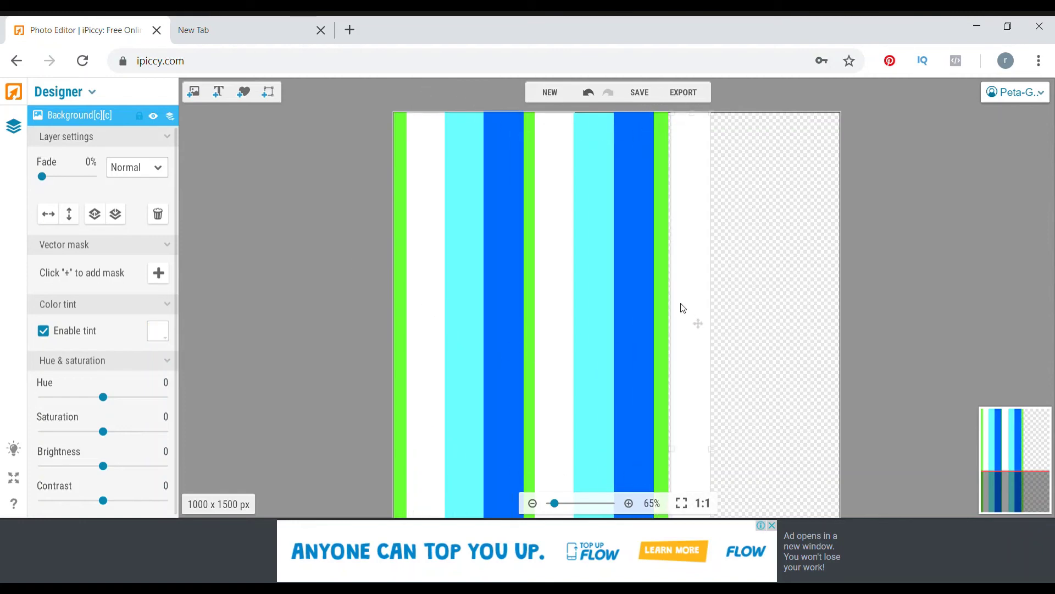
click(466, 345)
drag(466, 345, 726, 348)
click(510, 351)
drag(510, 351, 764, 350)
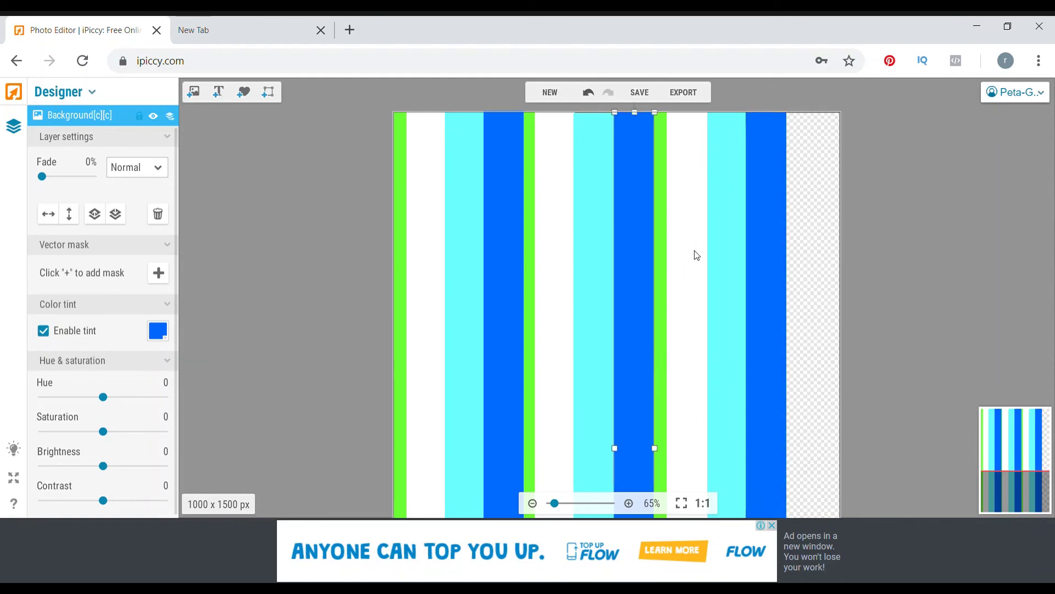
Add a final green and white stripe reaching the canvas's right edge
click(661, 338)
drag(661, 338, 787, 348)
click(694, 359)
drag(694, 359, 819, 358)
key(Escape)
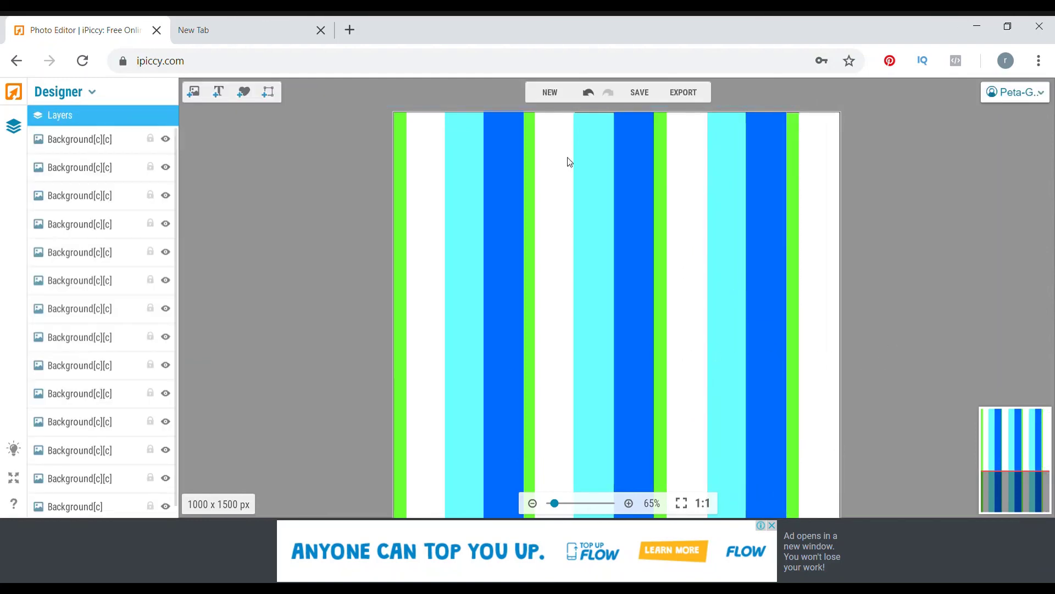